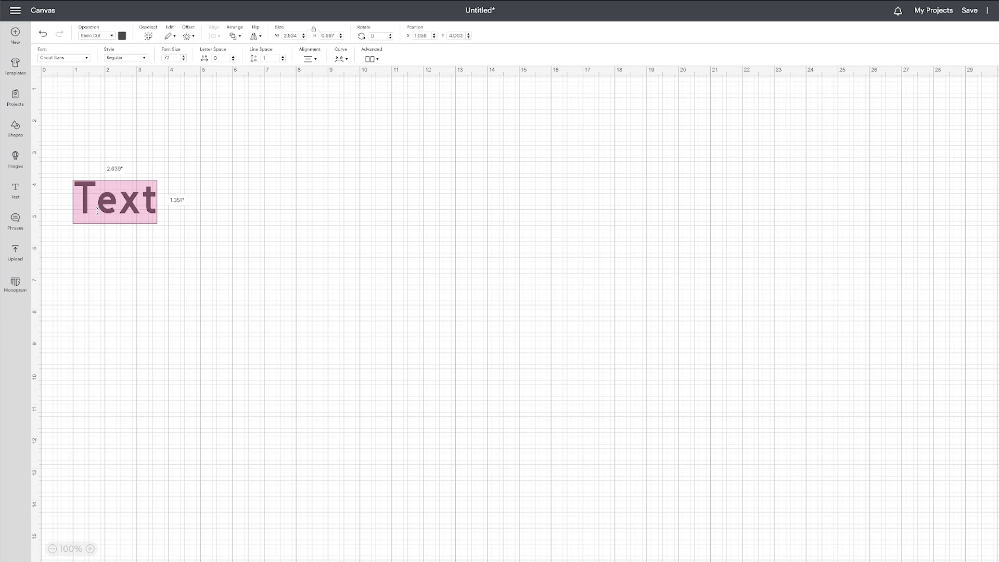
Replace the placeholder text with a first name and move it to about X 10.72, Y 8.9 on the canvas.
key("BackSpace")
type("Bethany")
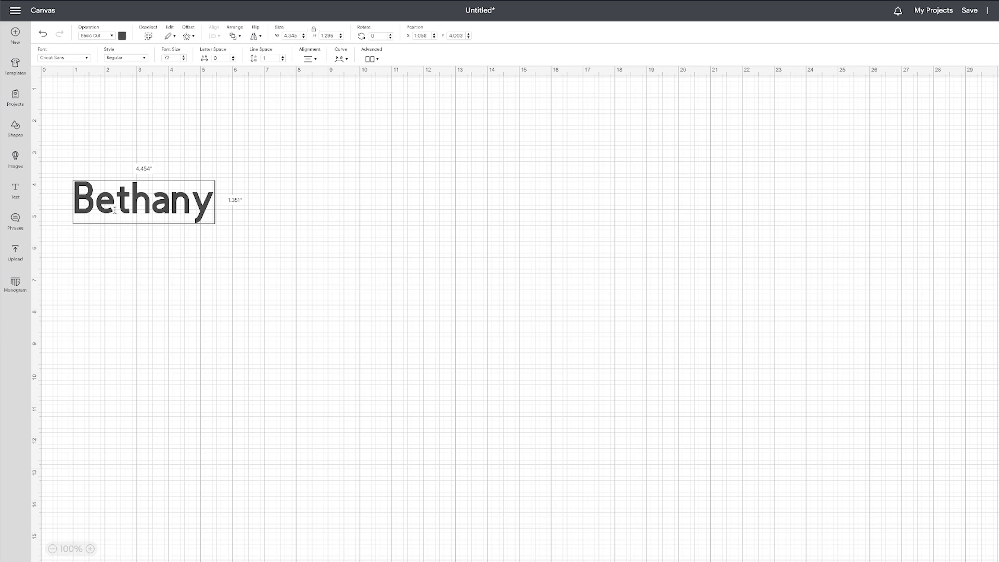
left_click(253, 191)
left_click_drag(156, 205, 464, 361)
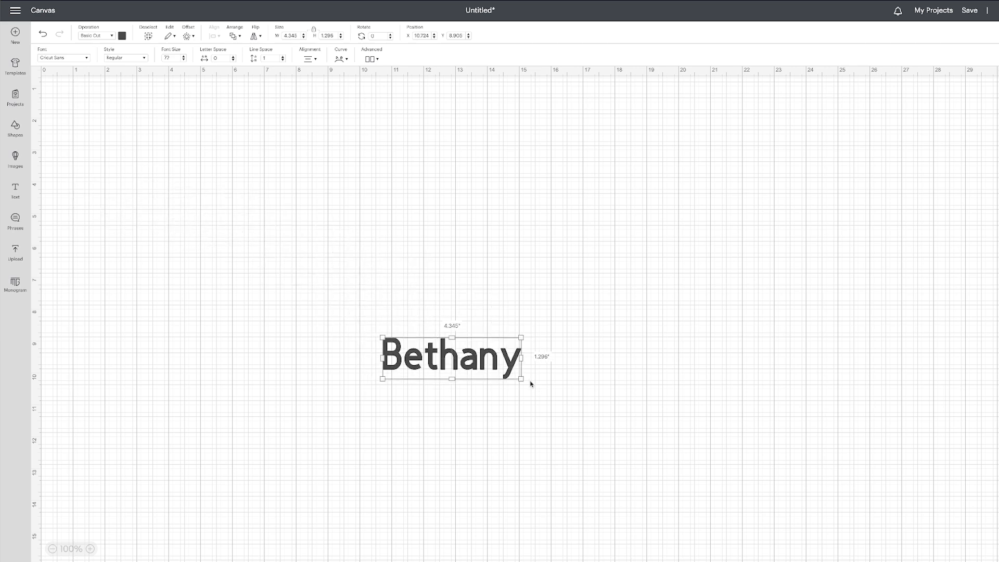
Enlarge the name text proportionally to about 10.72 by 3.2 inches and shift it to about X 9.78, then deselect it.
left_click_drag(521, 379, 694, 442)
left_click_drag(655, 413, 624, 411)
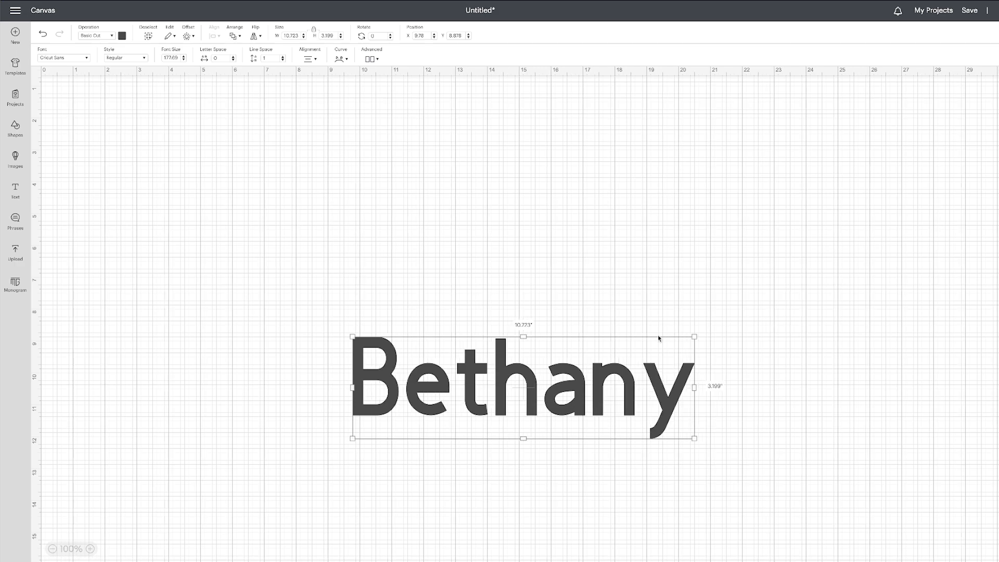
left_click(665, 296)
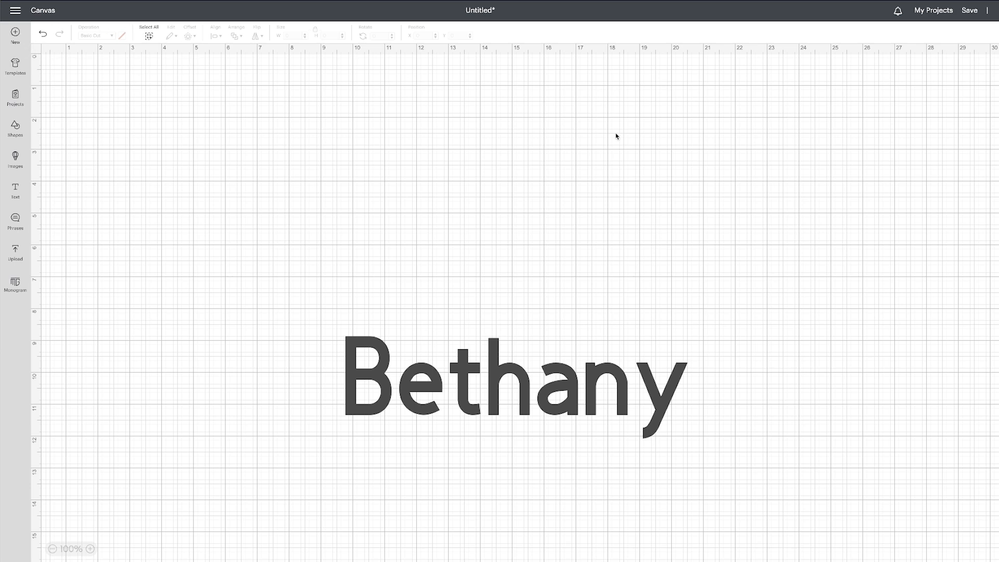
Browse the kerned Cricut fonts available for the name text.
left_click(501, 384)
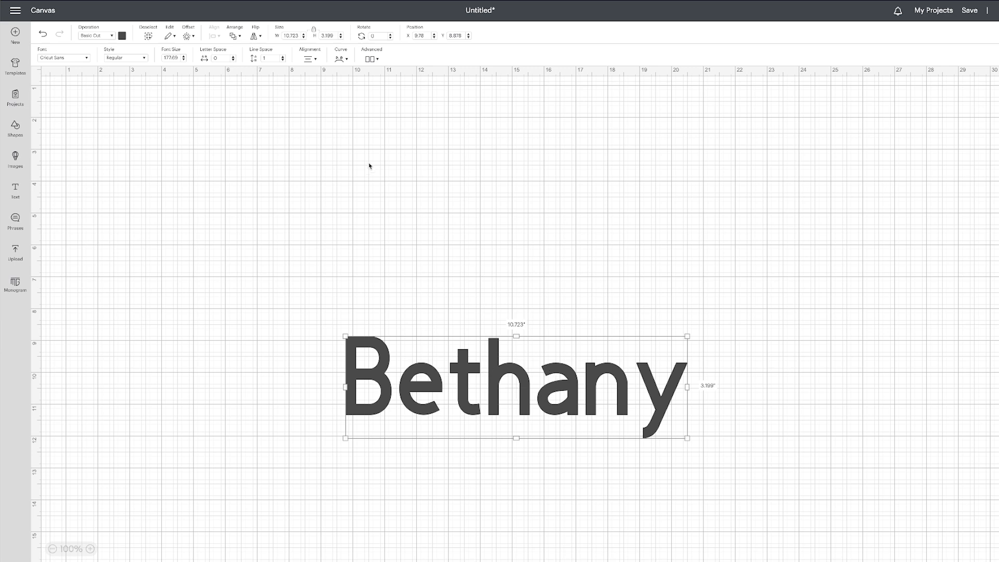
left_click(70, 58)
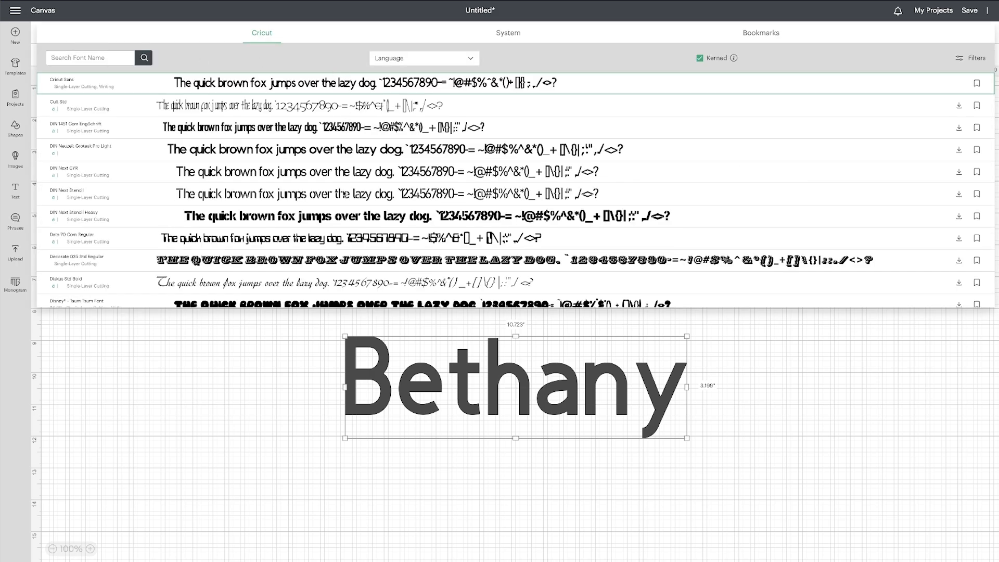
scroll(344, 195, "down", 2)
scroll(344, 193, "down", 10)
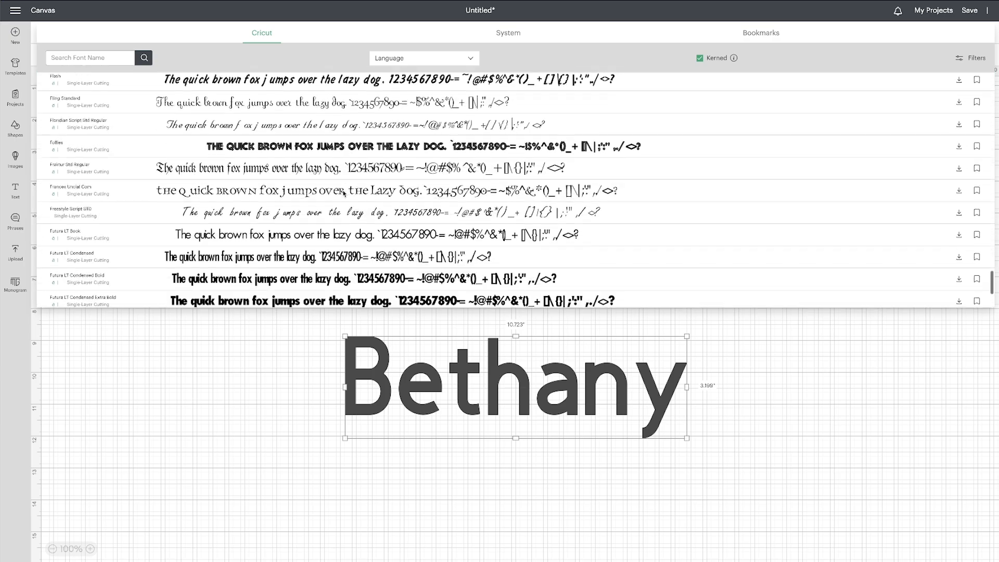
scroll(344, 193, "up", 10)
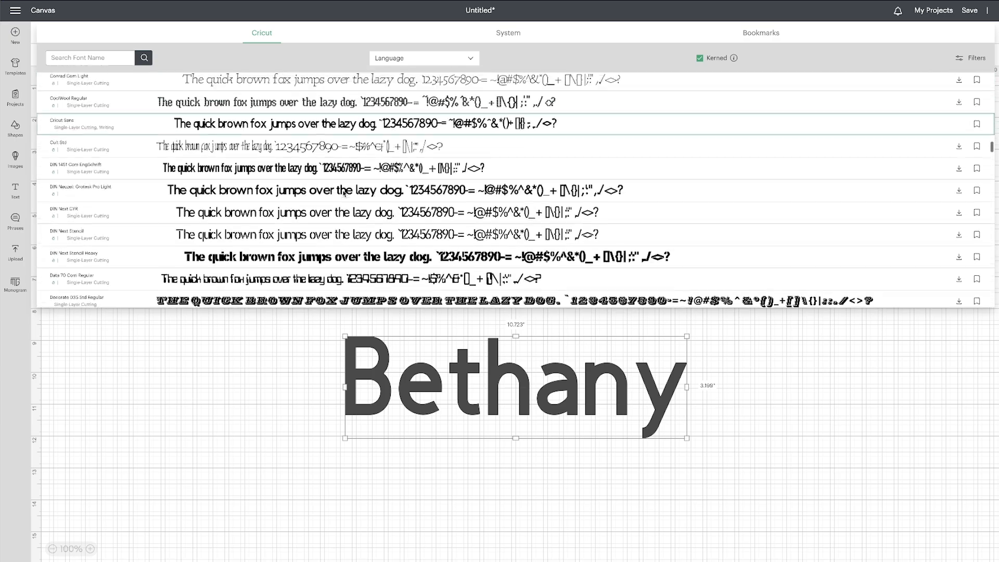
scroll(343, 194, "up", 6)
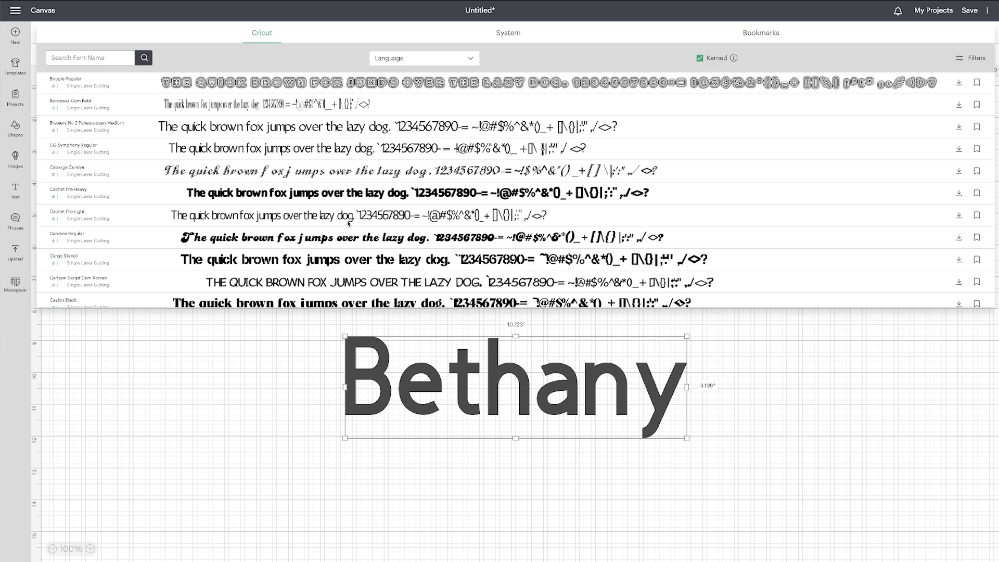
scroll(348, 223, "down", 5)
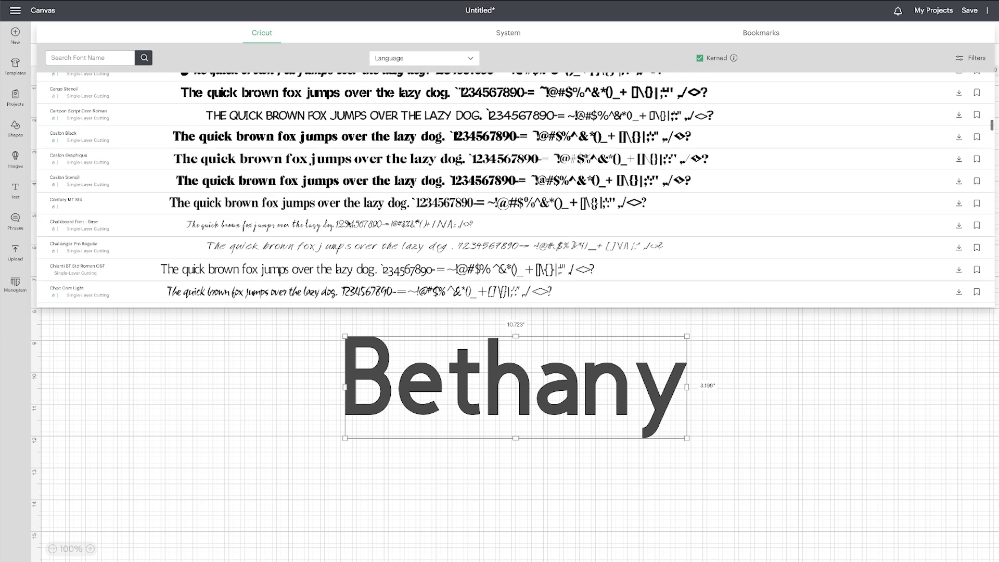
scroll(348, 223, "up", 7)
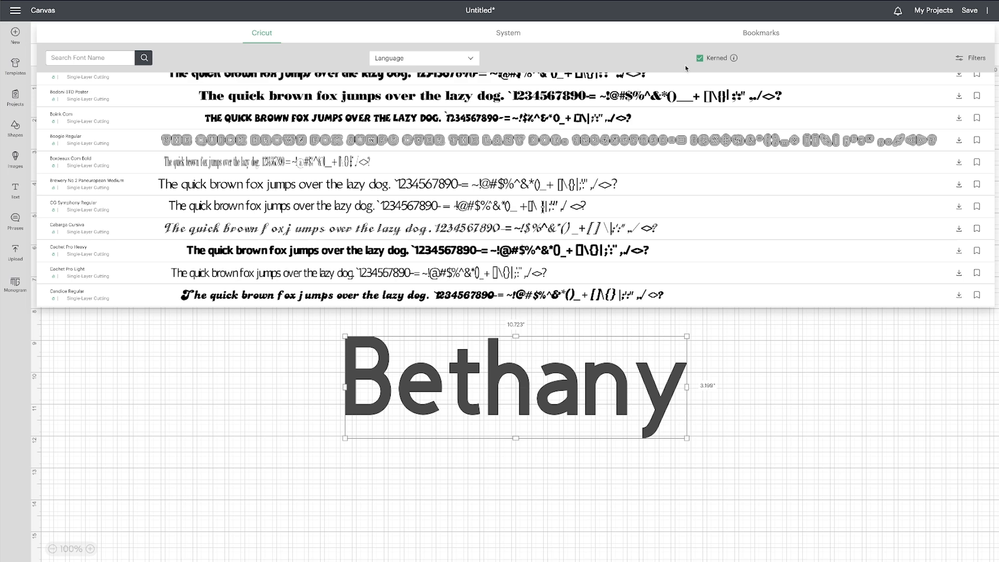
Compare the Cricut font list with and without the Kerned filter, leaving the filter off.
mouse_move(733, 59)
left_click(700, 58)
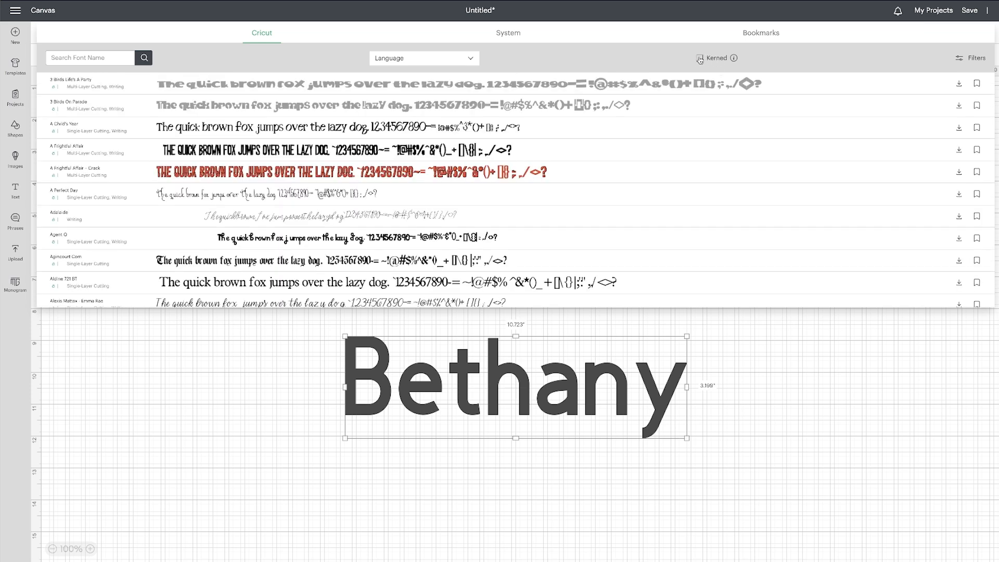
left_click(700, 59)
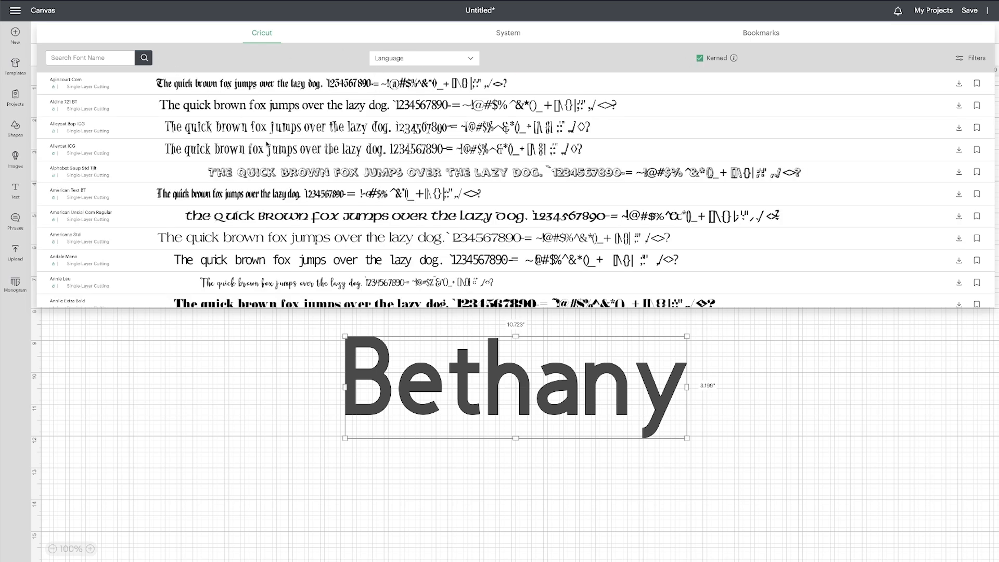
left_click(700, 58)
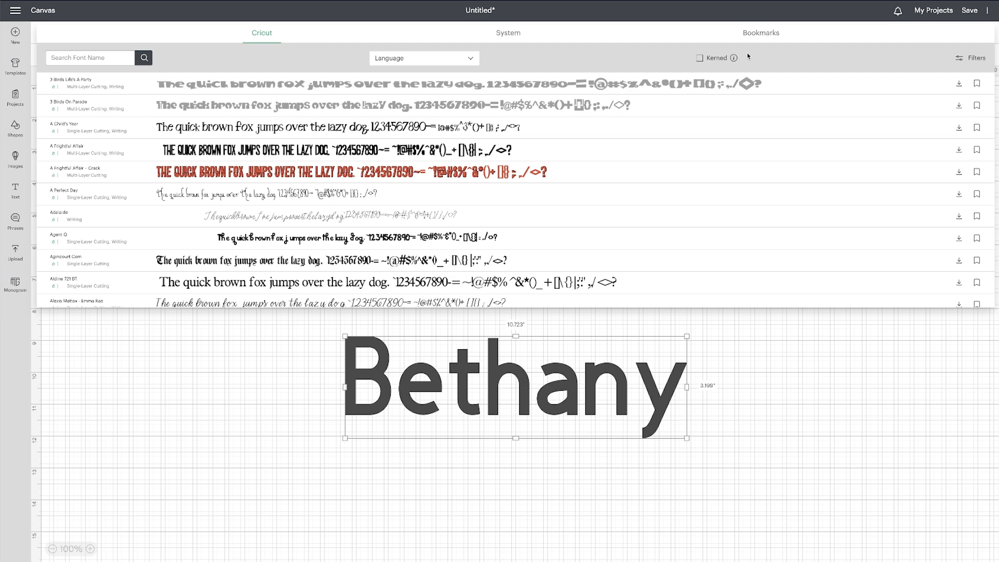
Find the Teakwood font among the system fonts by searching "teak" and apply it to the name text.
left_click(512, 37)
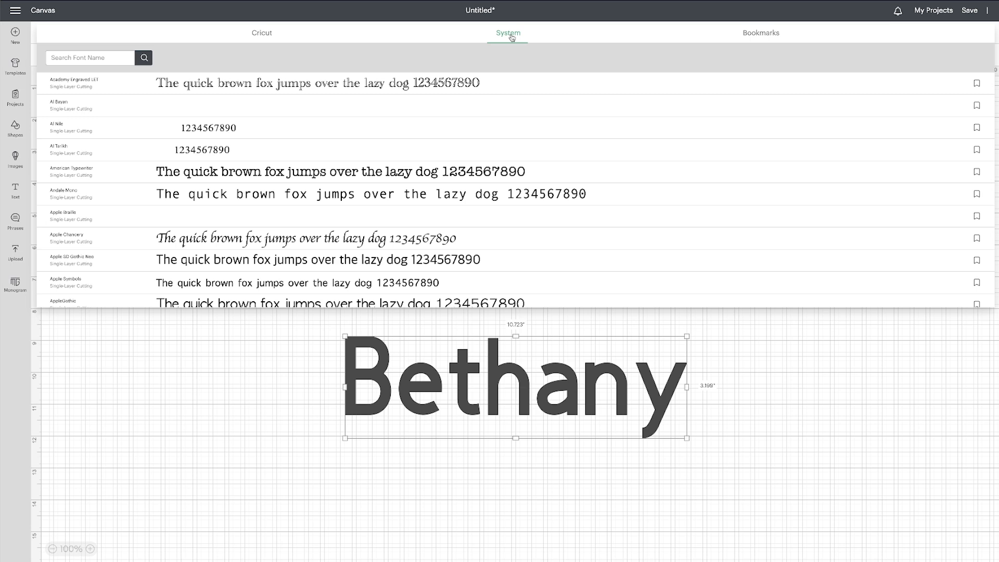
left_click(79, 57)
type("teak")
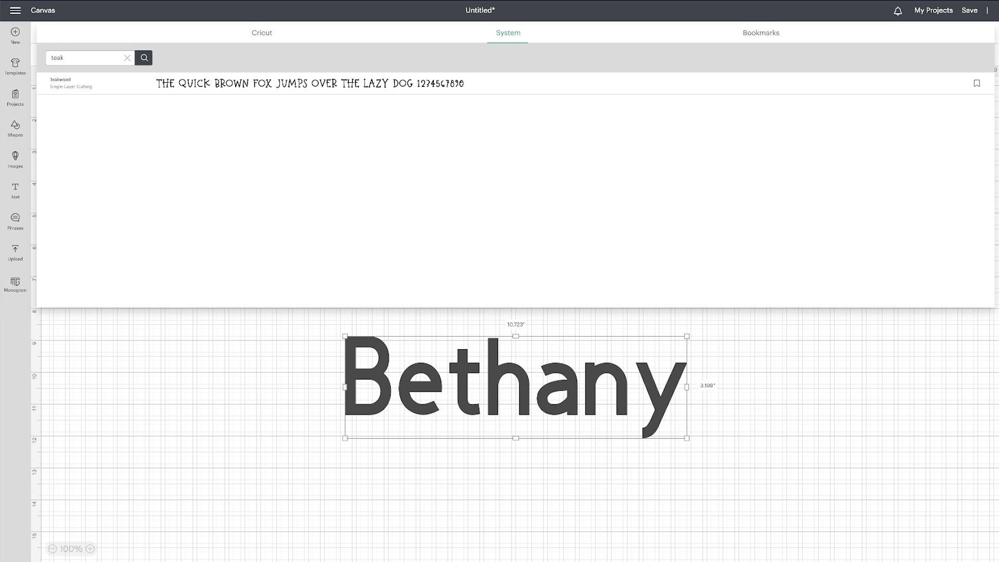
left_click(211, 86)
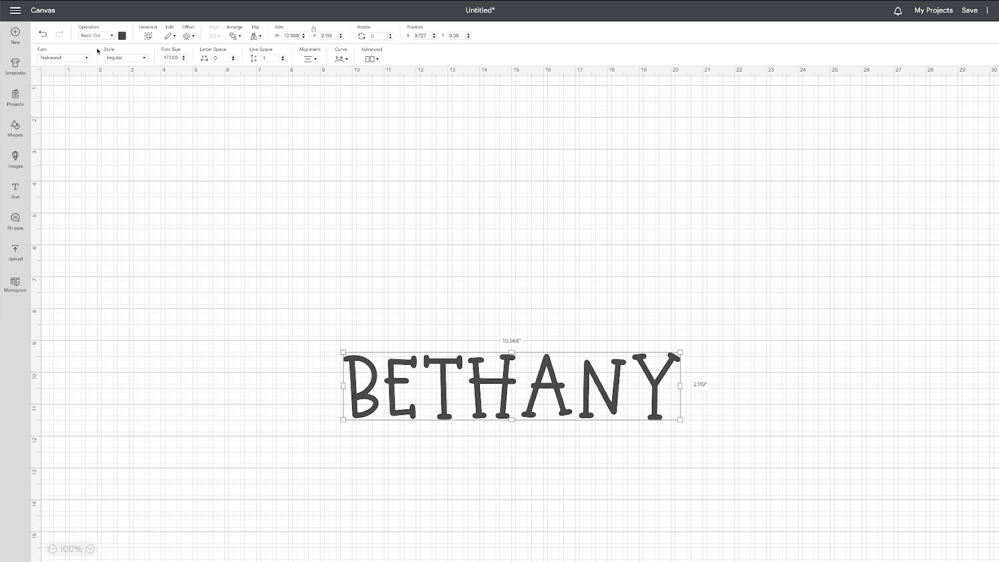
Bookmark the Teakwood system font, clear the font search and show the bookmarked fonts.
left_click(63, 57)
type("teak")
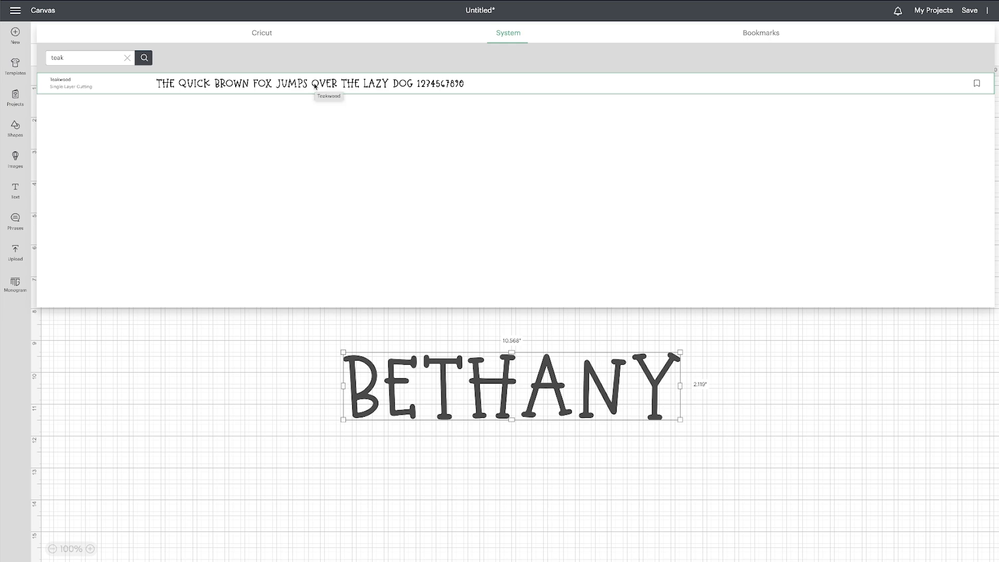
left_click(977, 85)
left_click(127, 58)
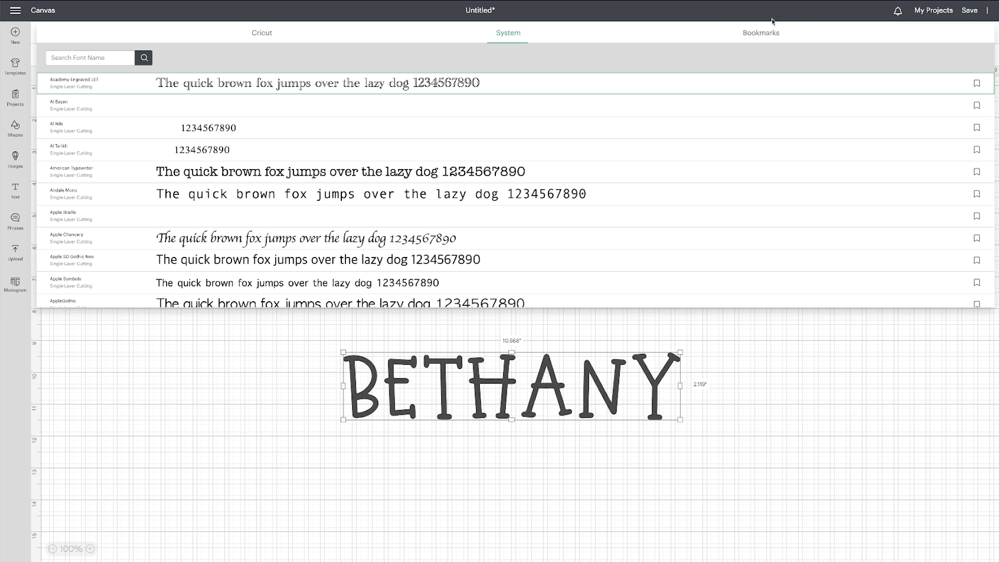
left_click(762, 34)
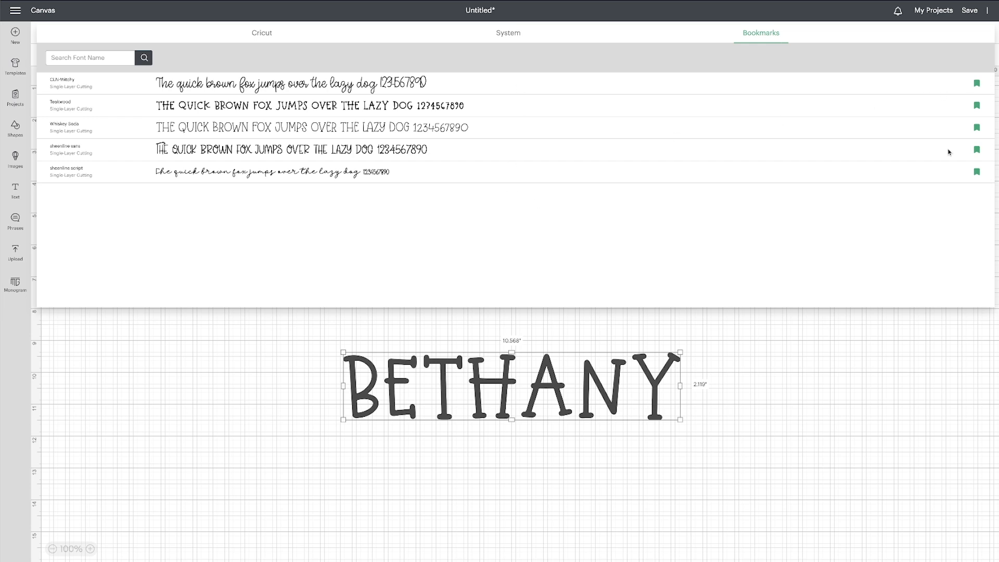
Look through the Cricut and System fonts and apply the bookmarked CLN-Witchy font to the name text.
left_click(263, 36)
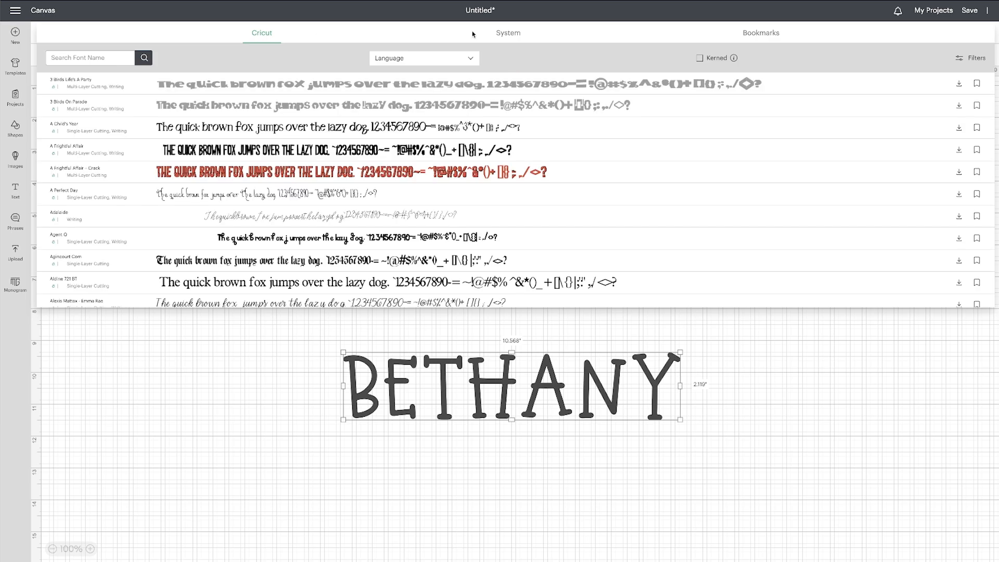
left_click(515, 36)
scroll(476, 145, "down", 15)
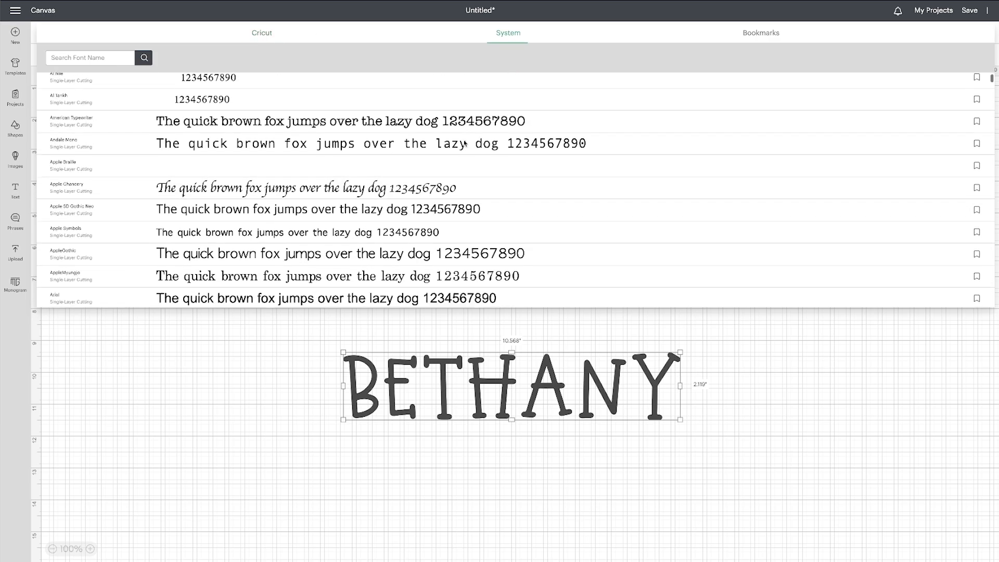
scroll(464, 143, "down", 20)
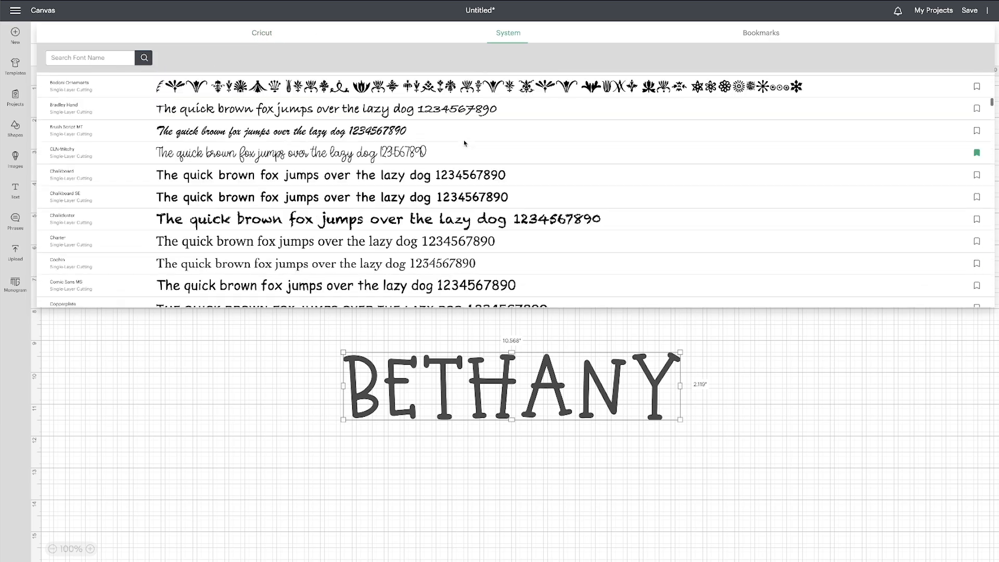
scroll(465, 144, "down", 10)
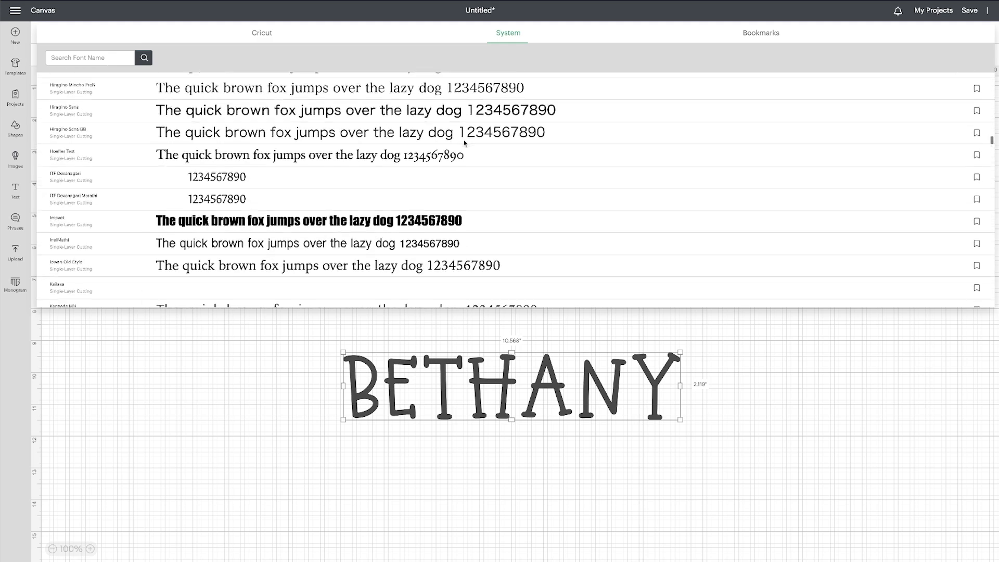
left_click(774, 36)
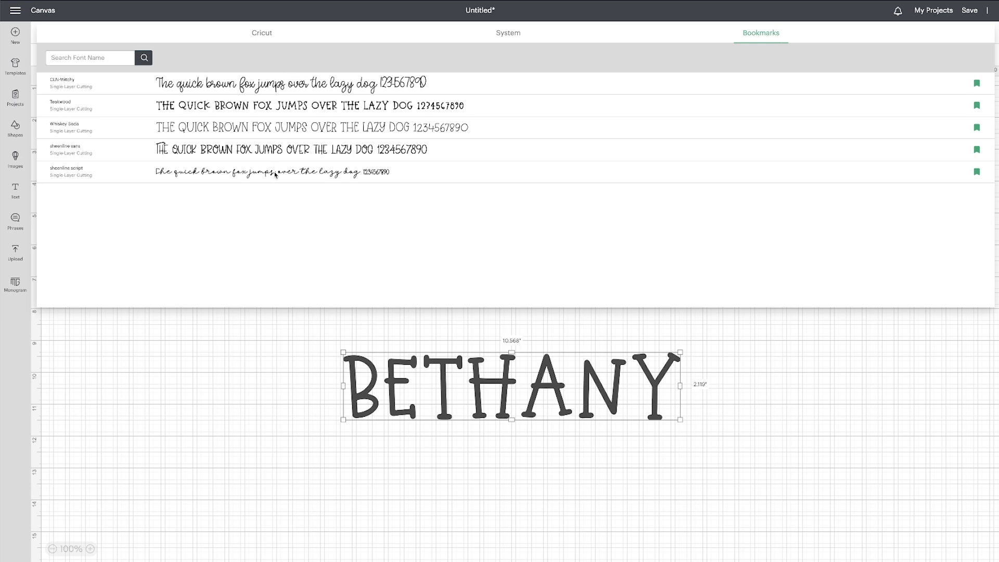
left_click(285, 87)
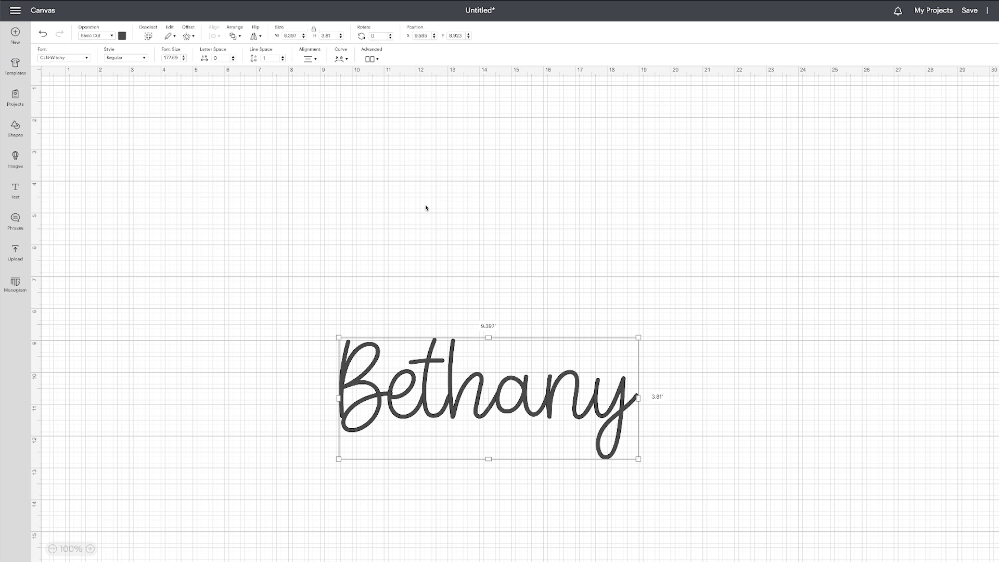
Change the name text to the Cricut font BFC Holiday Party.
left_click(79, 58)
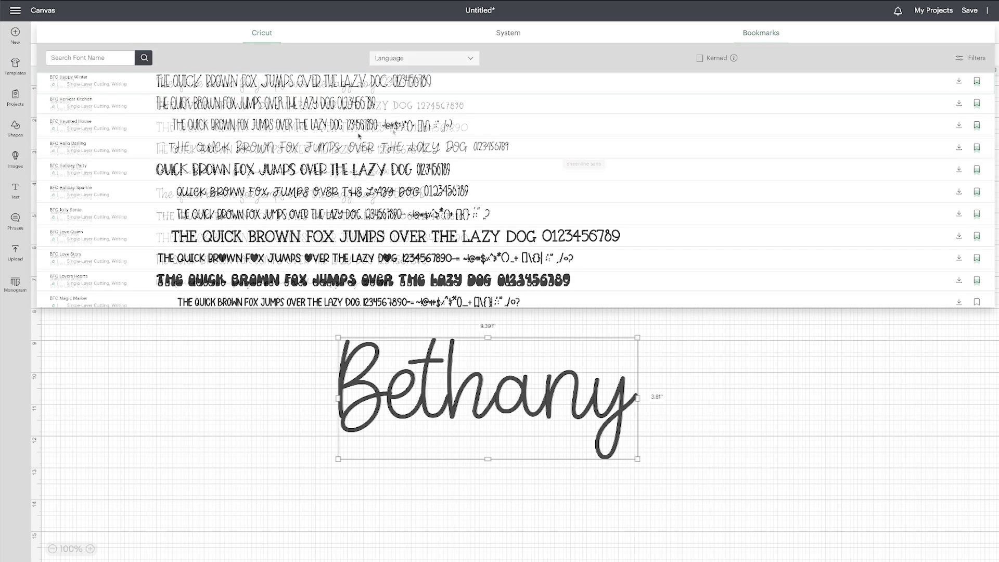
scroll(355, 136, "down", 1)
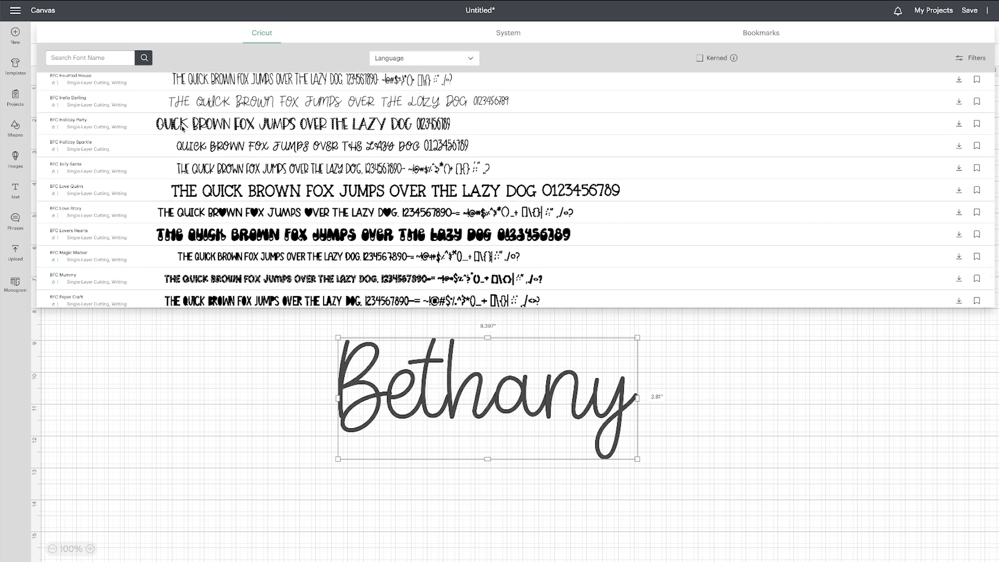
left_click(252, 128)
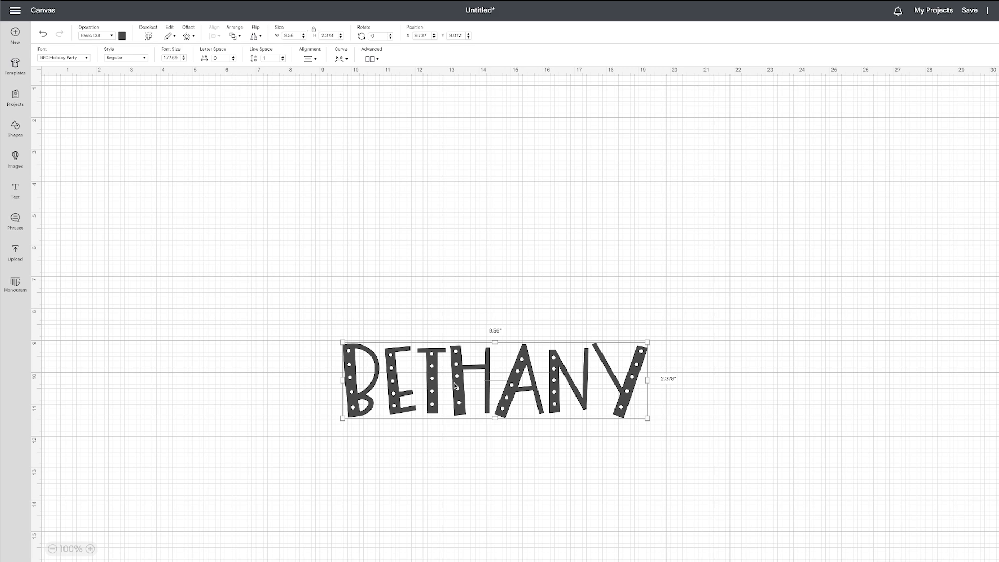
Bookmark the BFC Holiday Party font and show the bookmarked fonts.
left_click(59, 58)
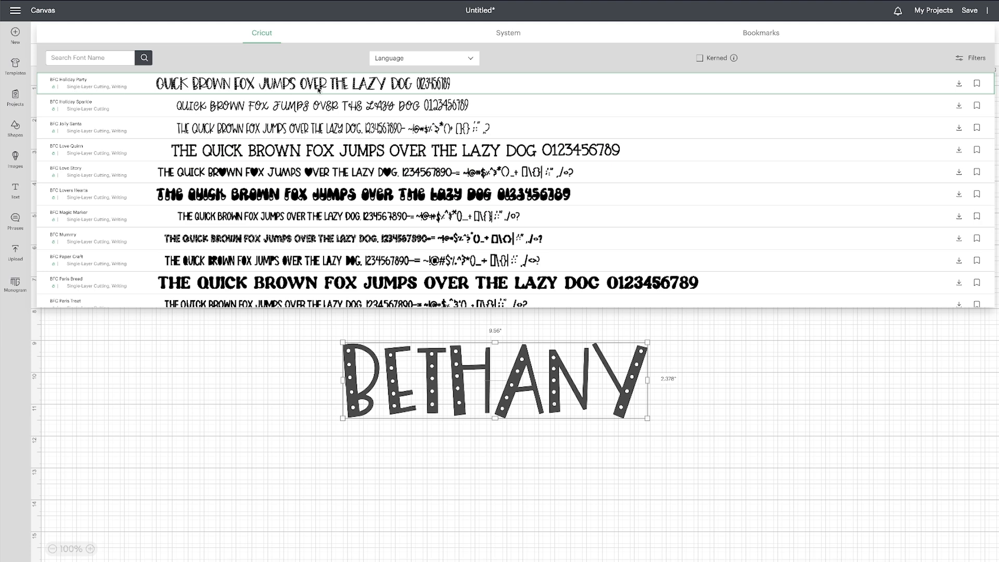
left_click(978, 84)
left_click(762, 35)
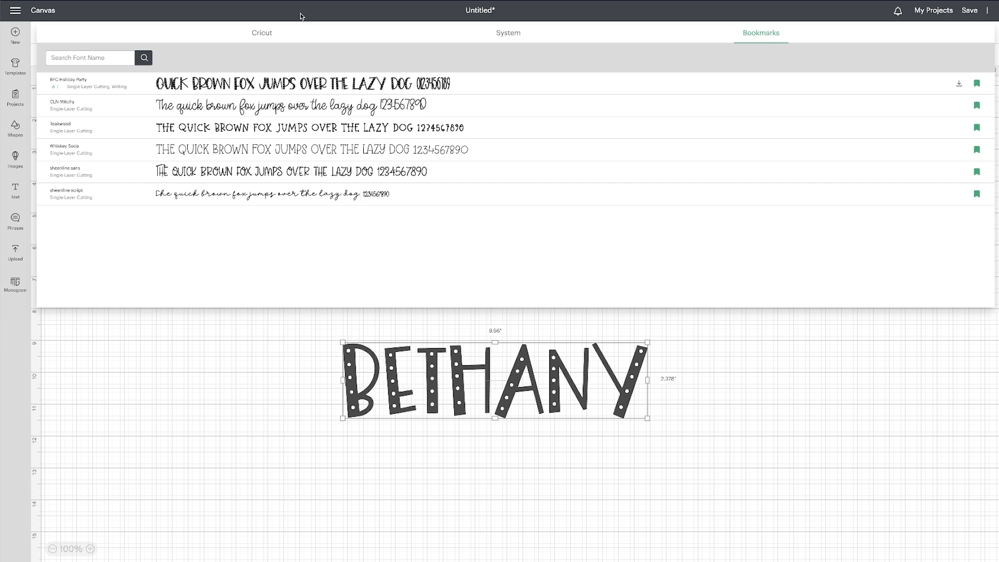
Apply the Cricut font BFC Love Quinn to the name text.
left_click(263, 34)
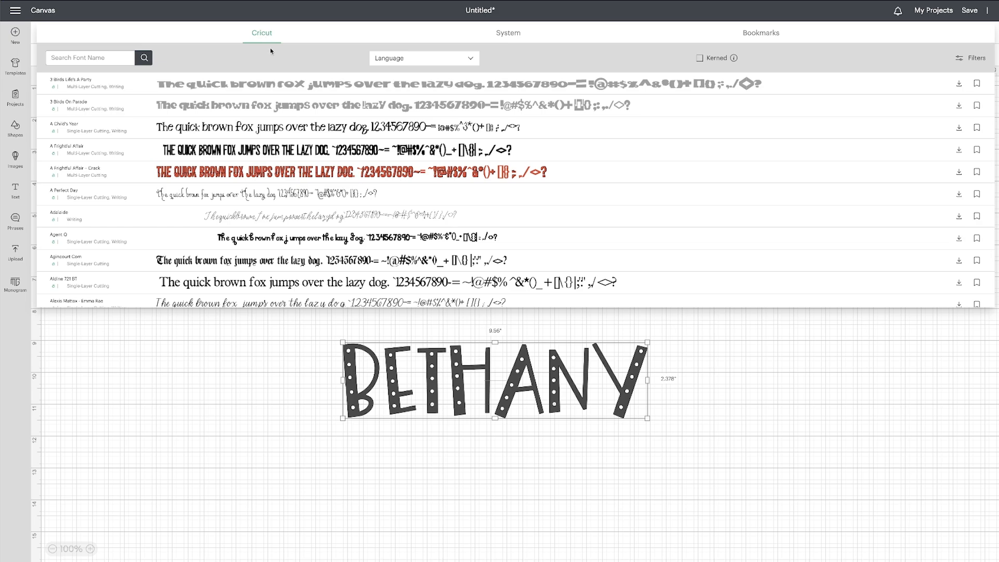
scroll(295, 150, "down", 10)
scroll(295, 150, "down", 15)
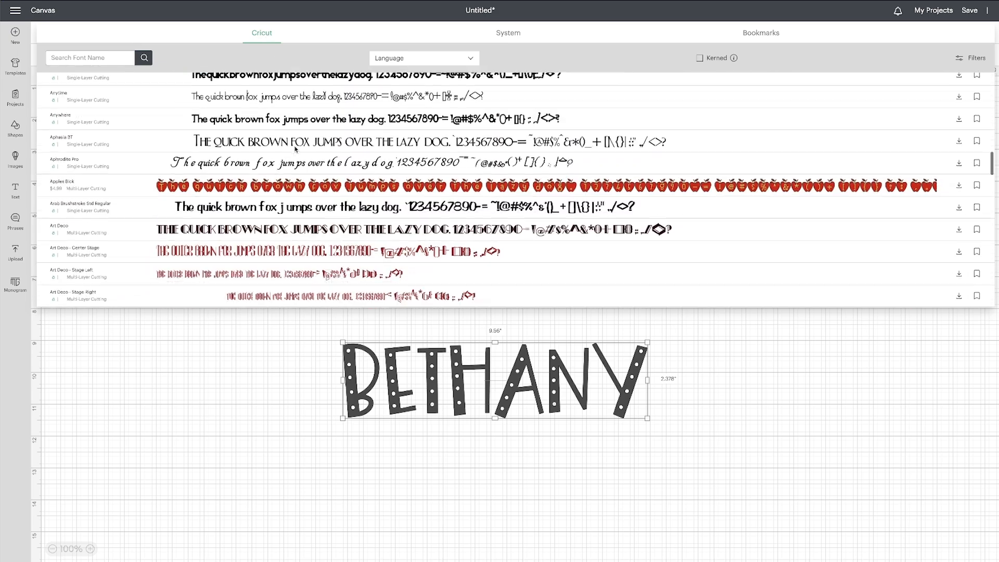
scroll(295, 152, "down", 8)
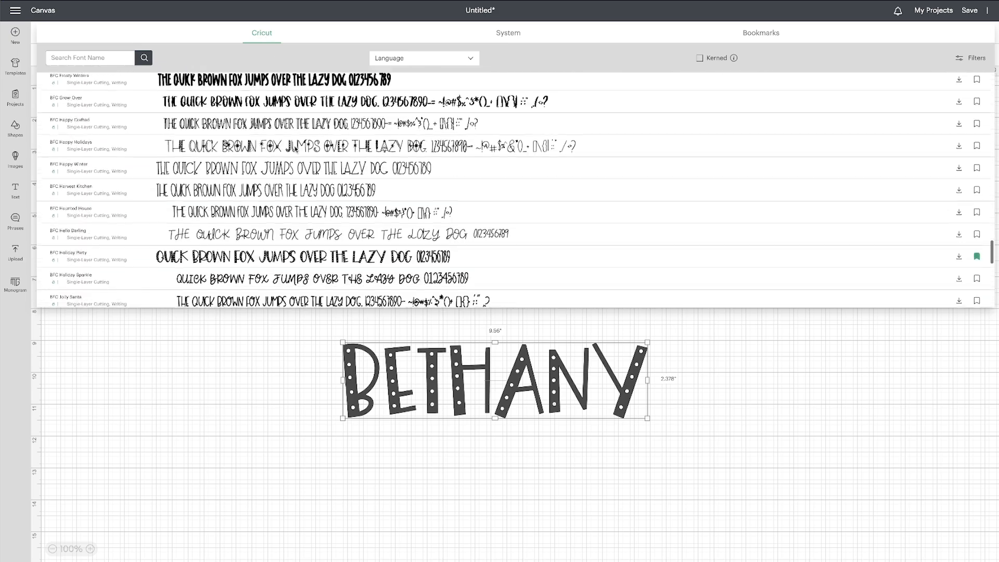
scroll(295, 150, "down", 8)
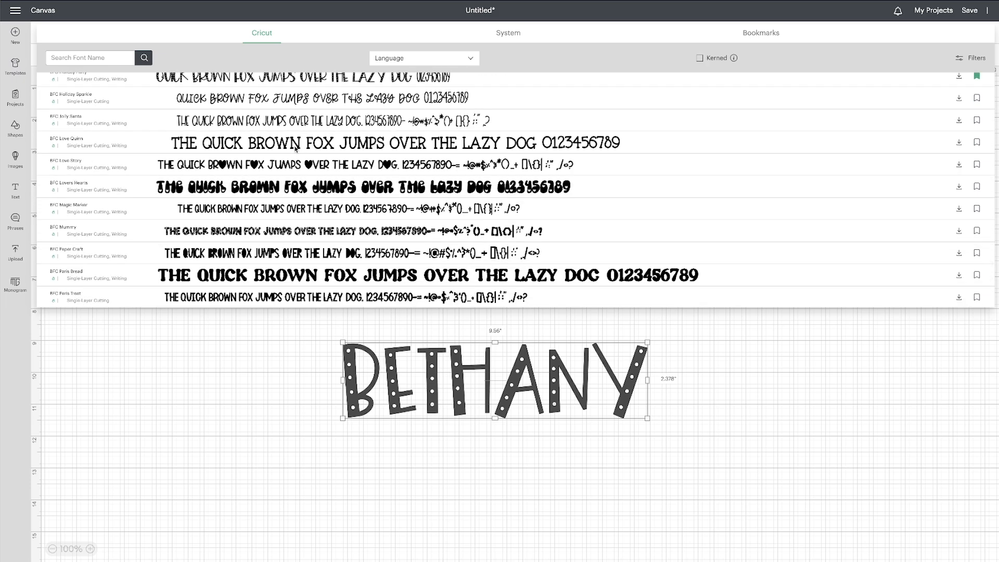
left_click(232, 144)
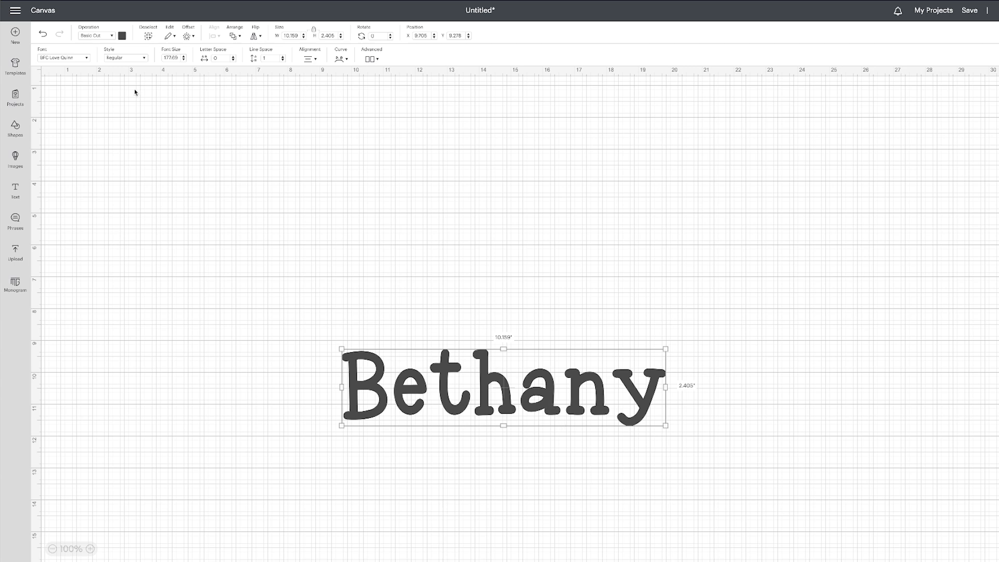
Bookmark the BFC Love Quinn font and remove BFC Holiday Party from the bookmarked fonts.
left_click(47, 58)
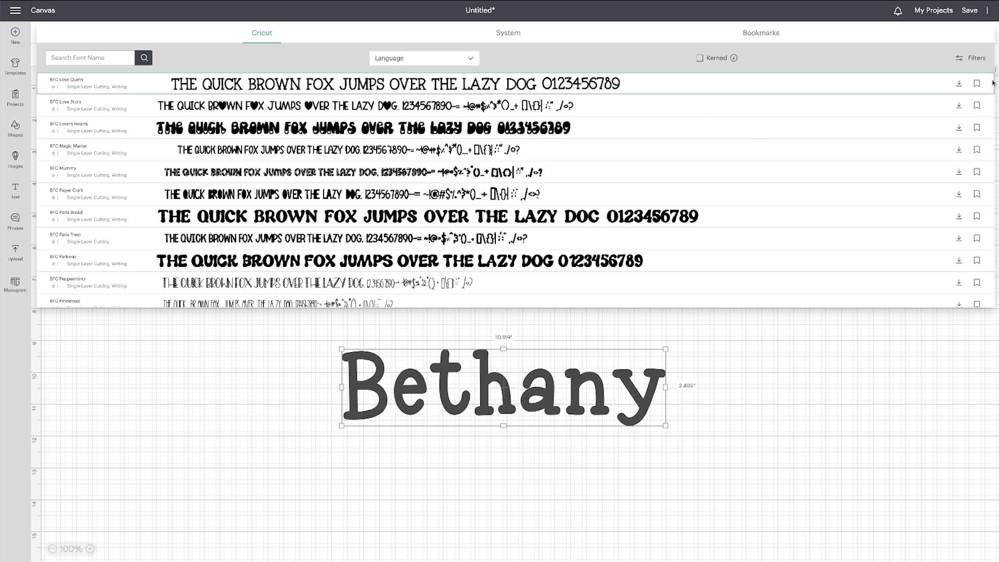
left_click(976, 84)
left_click(775, 36)
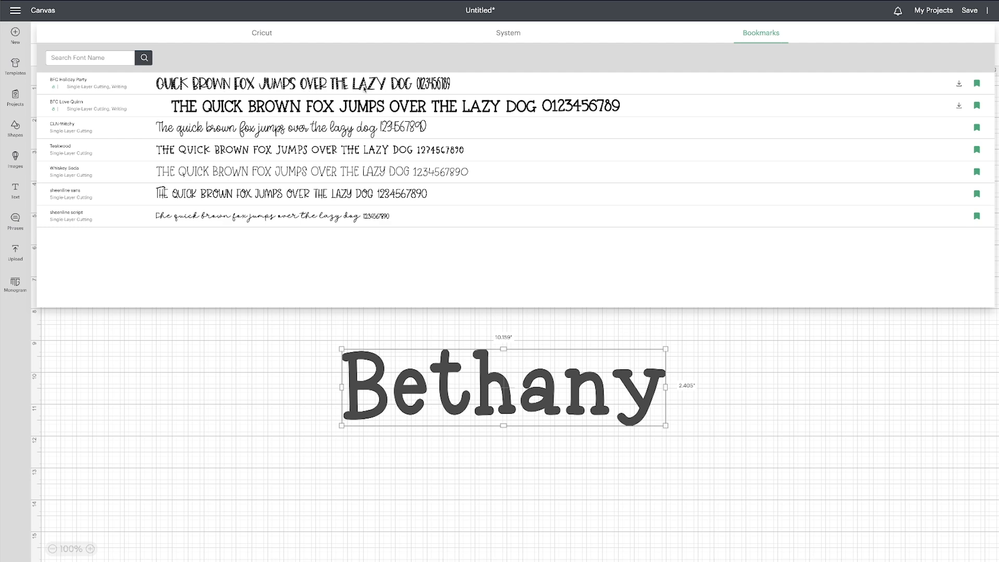
left_click(977, 84)
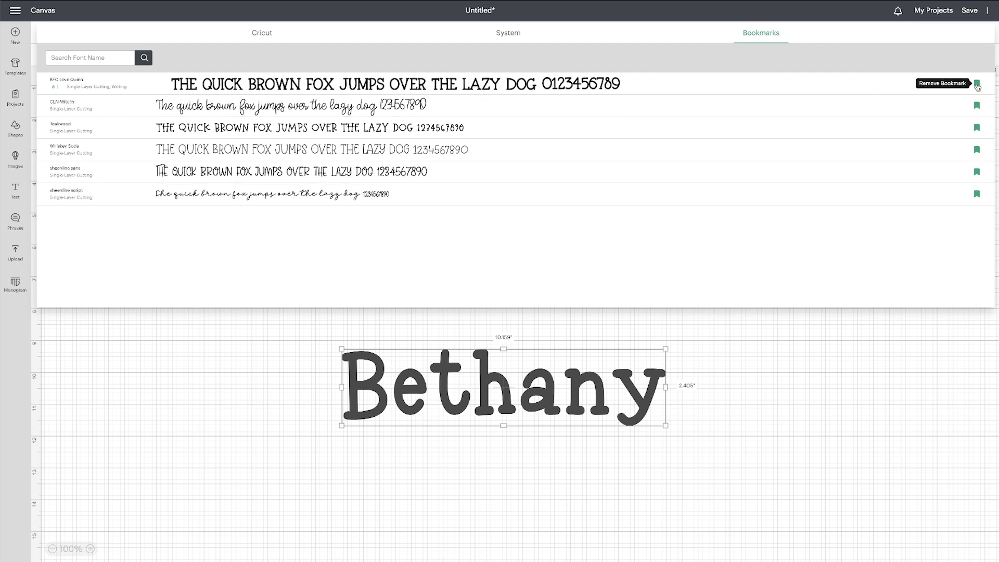